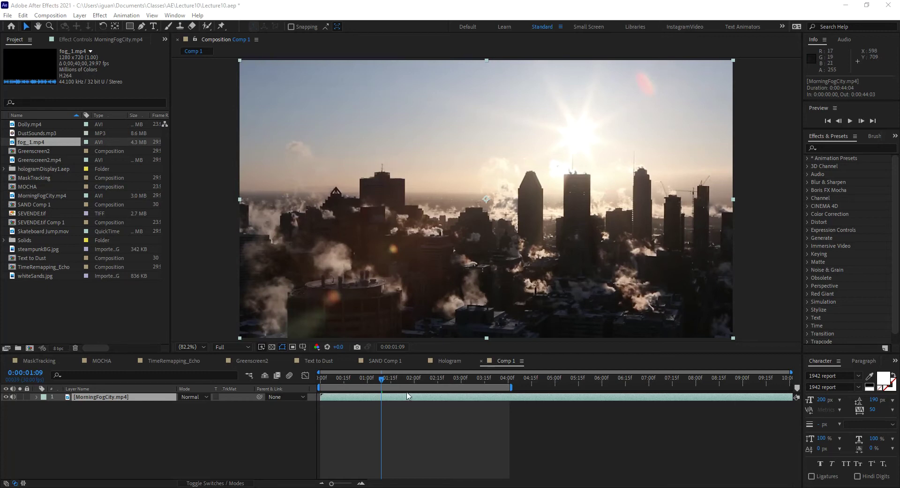
Add fog_1.mp4 above the MorningFogCity.mp4 layer and slide it earlier so its in point is -0:00:08:04
click(345, 379)
key(space)
key(space)
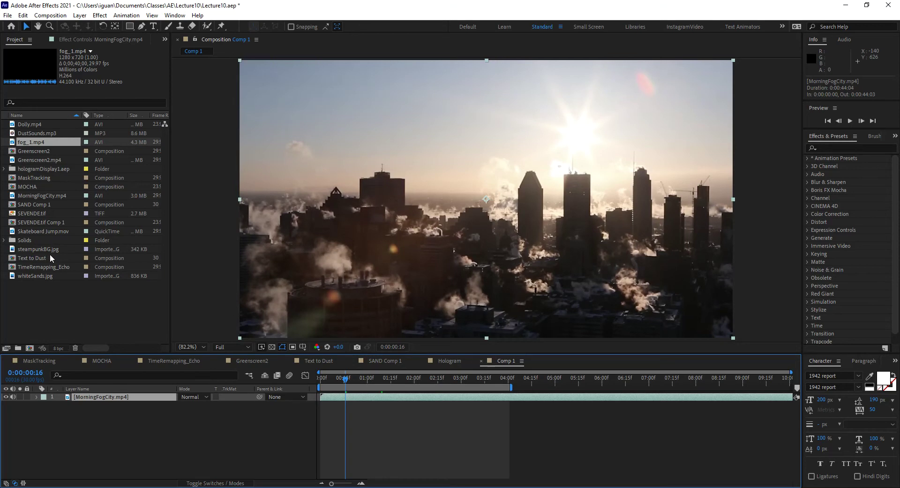
drag(24, 140, 87, 398)
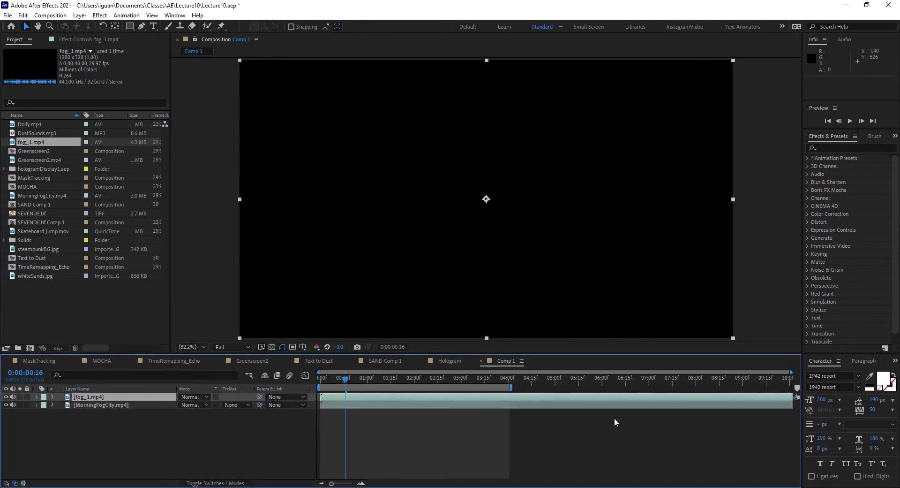
drag(505, 400, 316, 409)
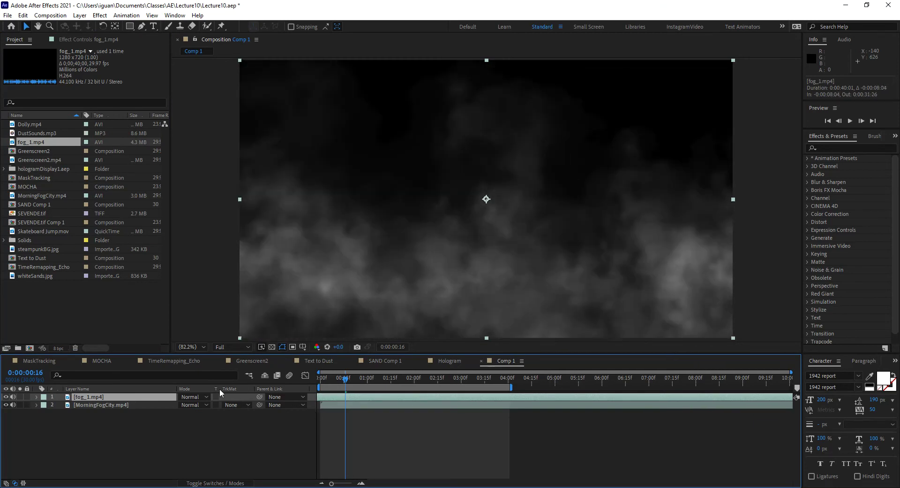
drag(335, 379, 421, 388)
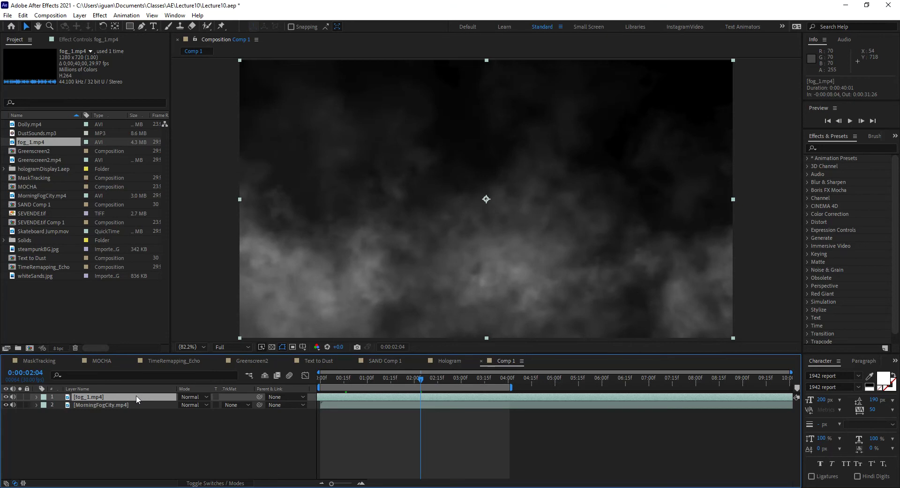
Try the Screen blending mode on the fog_1.mp4 layer, check it at another frame, and restore Normal
click(193, 394)
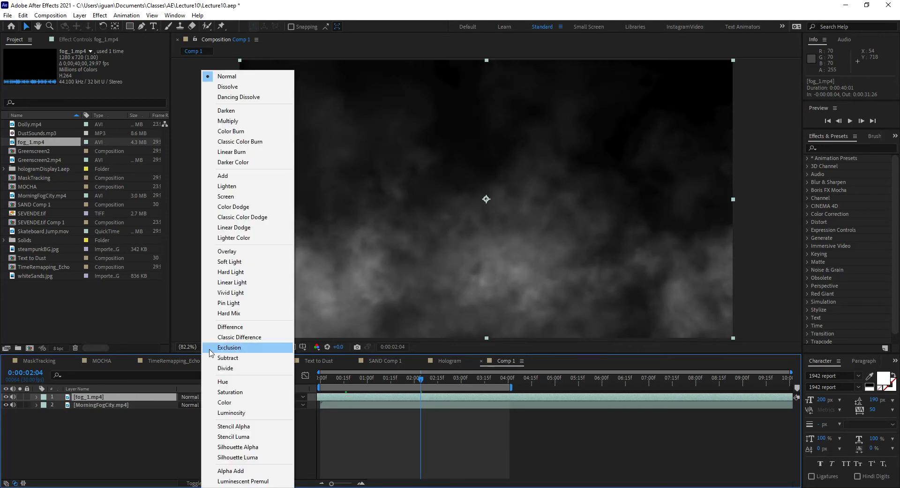
click(243, 197)
drag(344, 379, 378, 378)
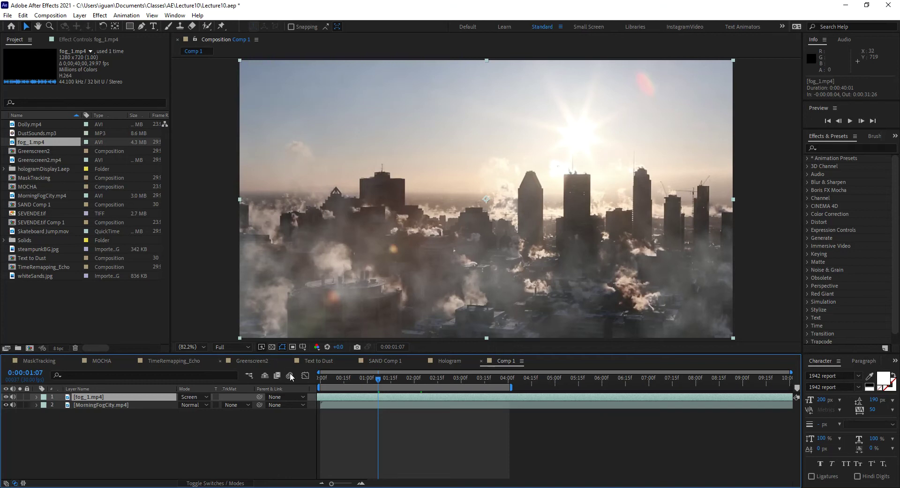
click(198, 396)
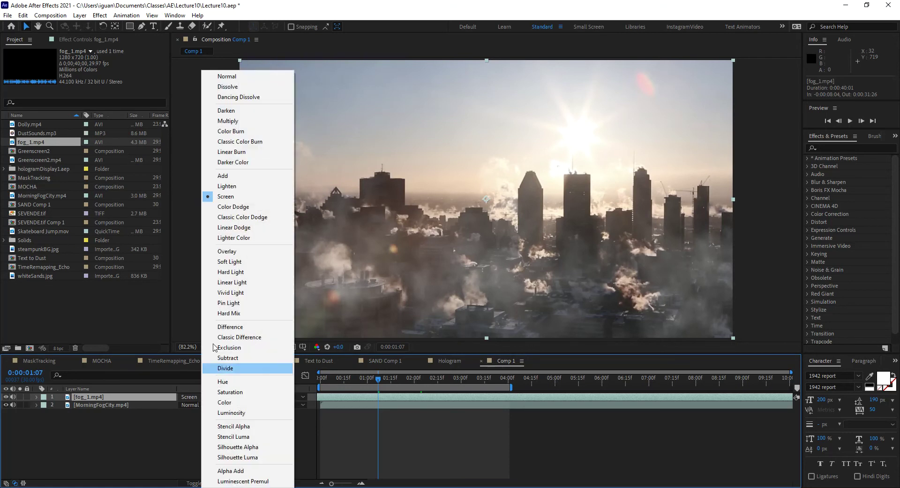
click(233, 76)
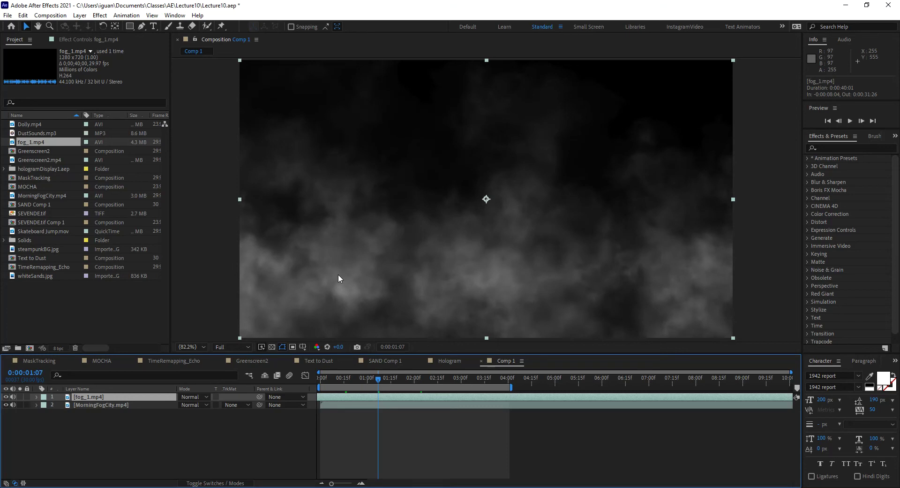
Apply the Shift Channels effect to the fog_1.mp4 layer and take its alpha from Luminance
click(835, 149)
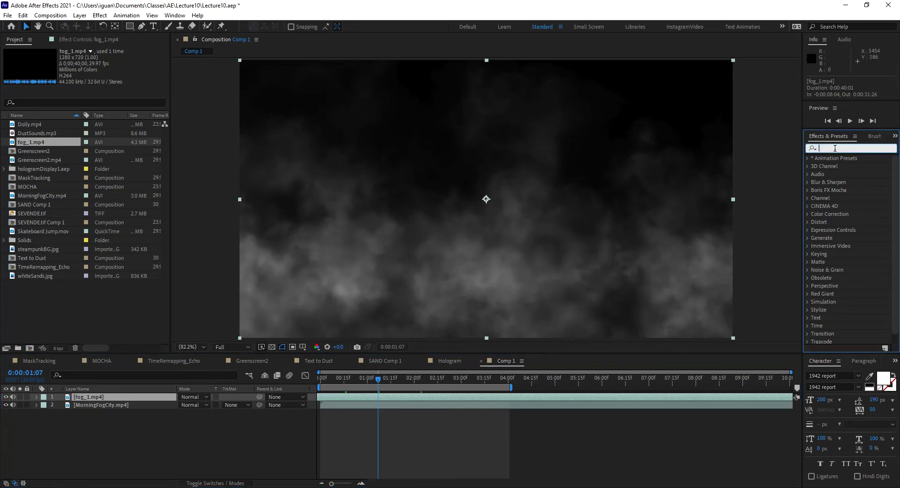
text(sh)
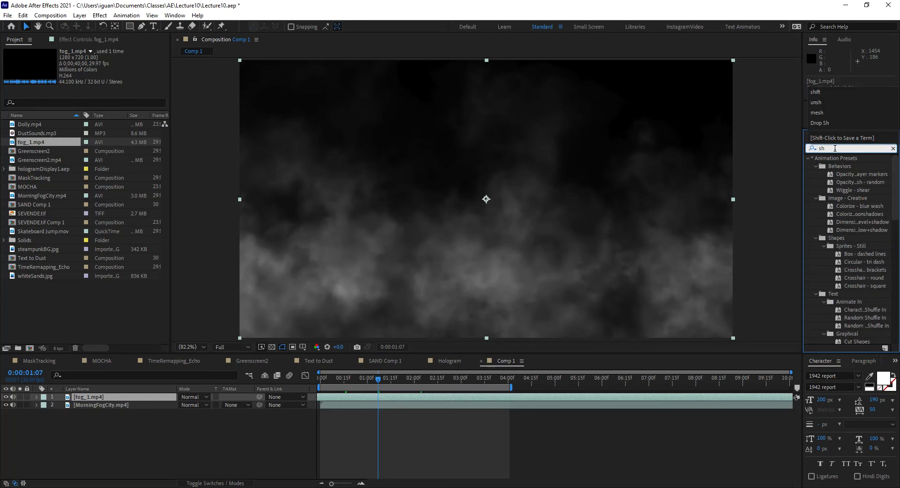
text(if)
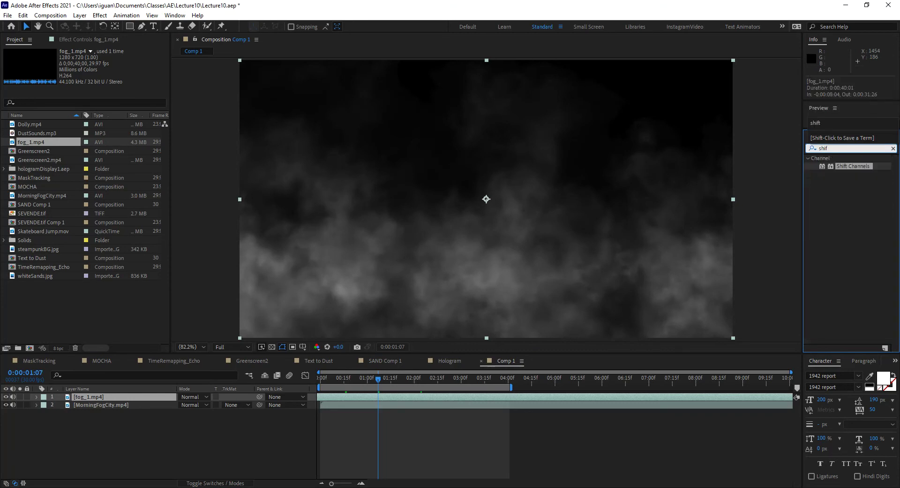
click(835, 148)
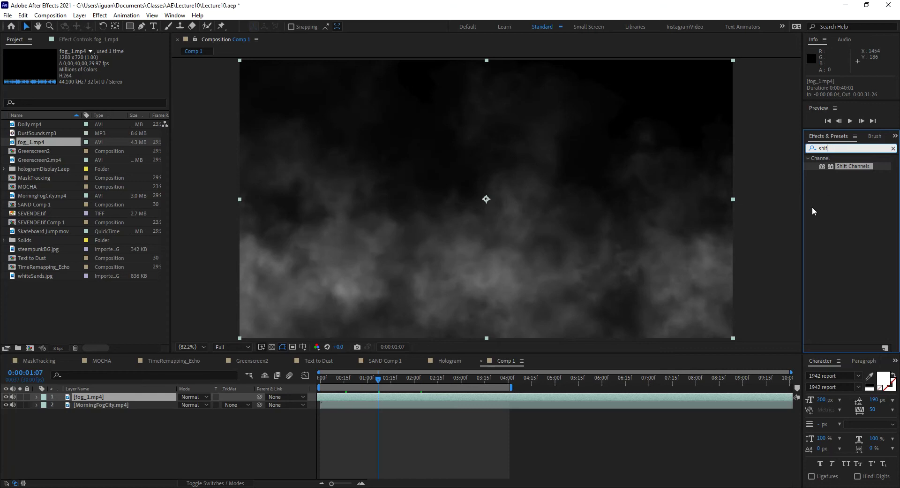
drag(847, 169, 106, 397)
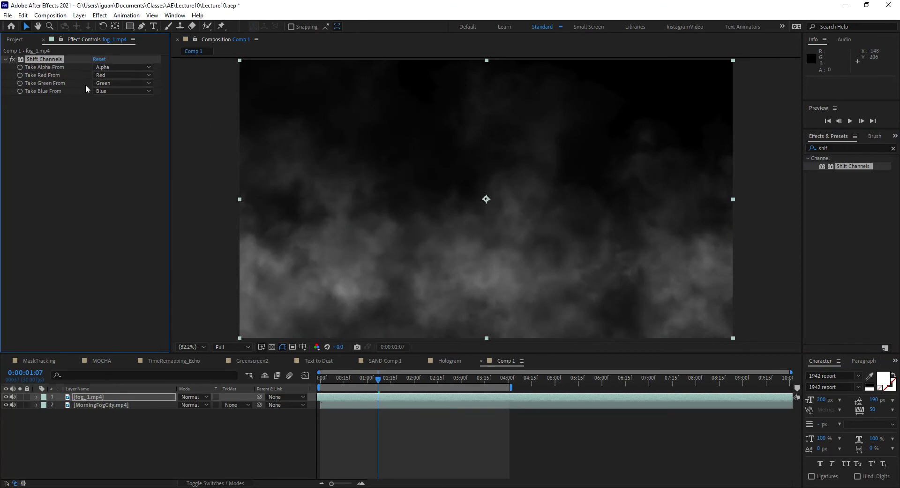
click(109, 69)
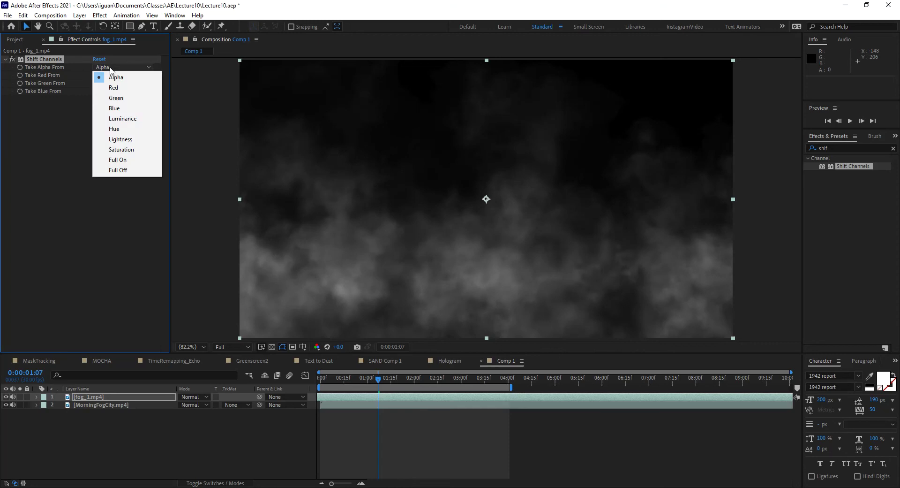
click(130, 118)
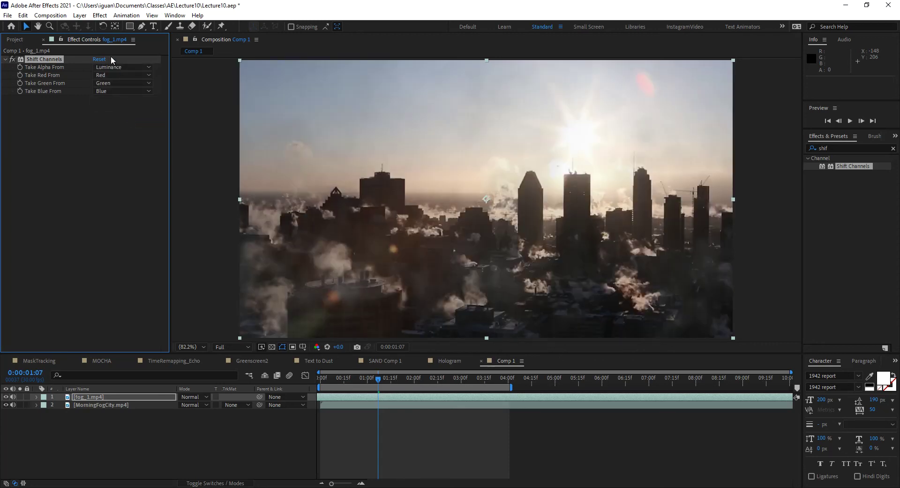
Try Lightness as the alpha source in Shift Channels and return it to Luminance
click(114, 67)
click(125, 139)
click(113, 66)
click(123, 119)
Compare the composite at different frames with Shift Channels on and off, and with the fog_1.mp4 layer hidden and shown
mouse_move(384, 380)
mouse_down()
mouse_move(341, 378)
mouse_move(396, 376)
mouse_up()
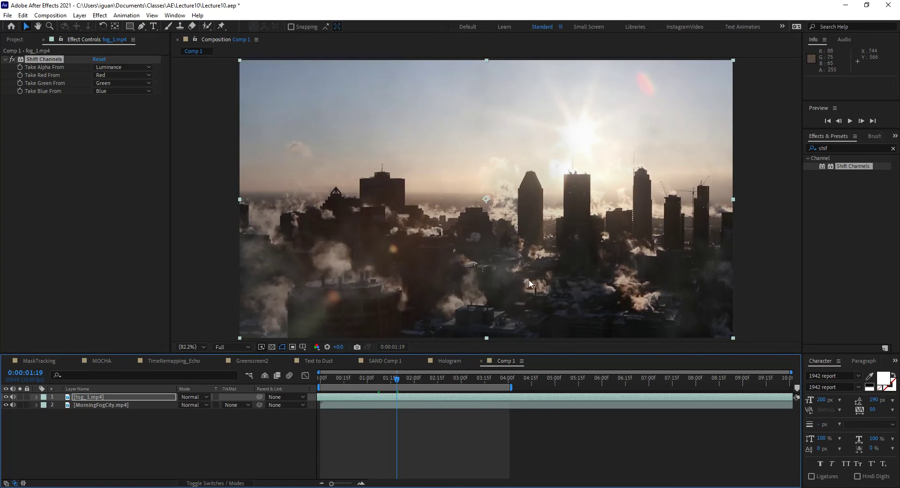
mouse_move(412, 377)
mouse_down()
mouse_move(483, 381)
mouse_move(381, 380)
mouse_move(461, 400)
mouse_move(396, 399)
mouse_move(449, 398)
mouse_move(422, 379)
mouse_move(403, 379)
mouse_up()
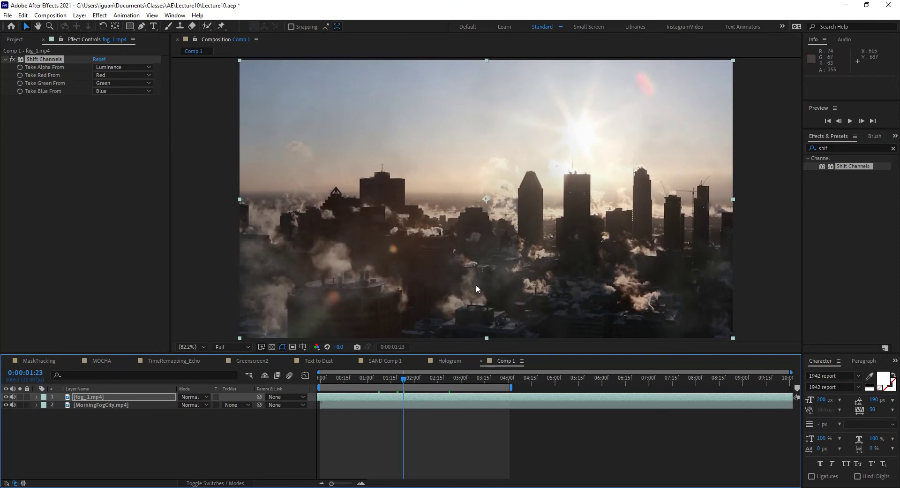
click(12, 60)
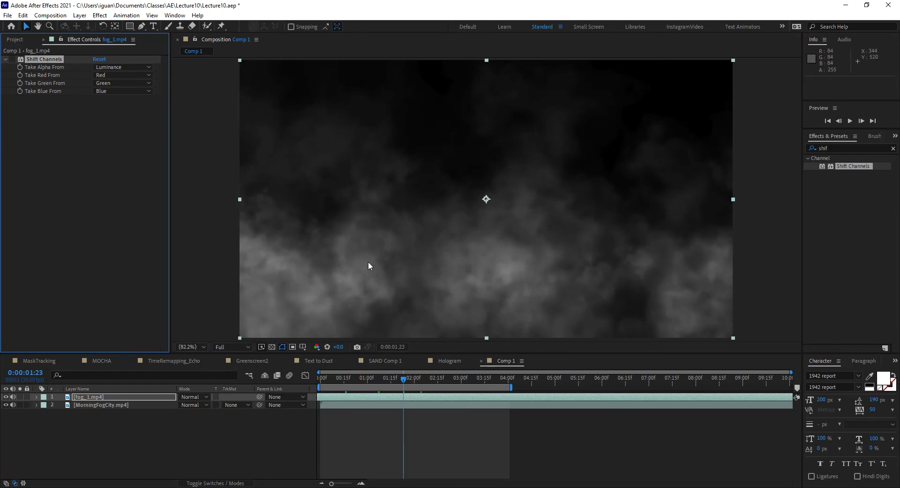
click(12, 59)
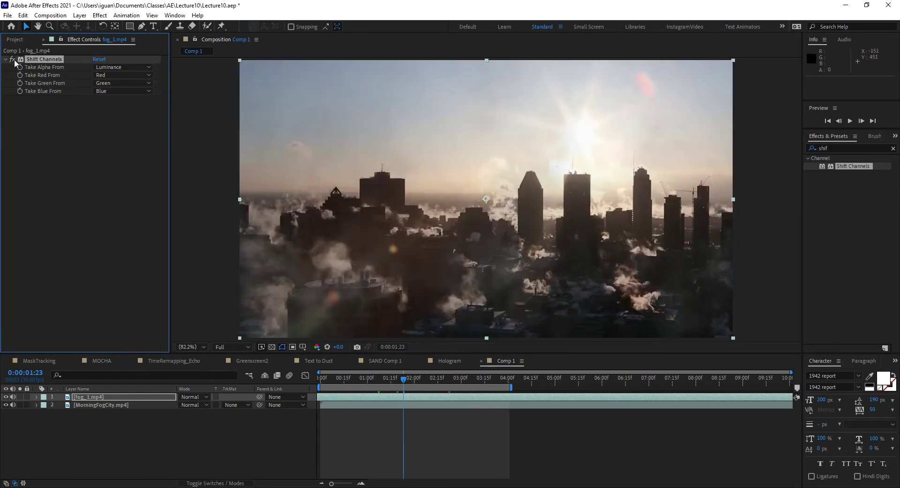
click(6, 398)
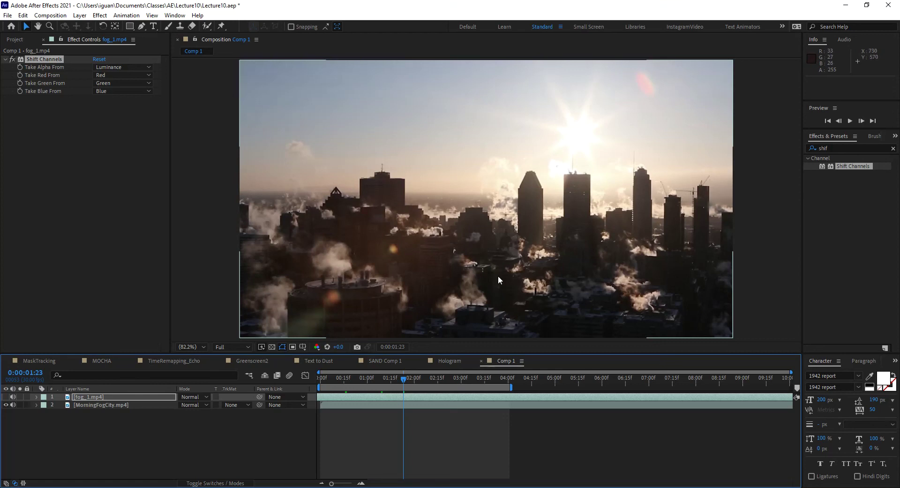
click(98, 396)
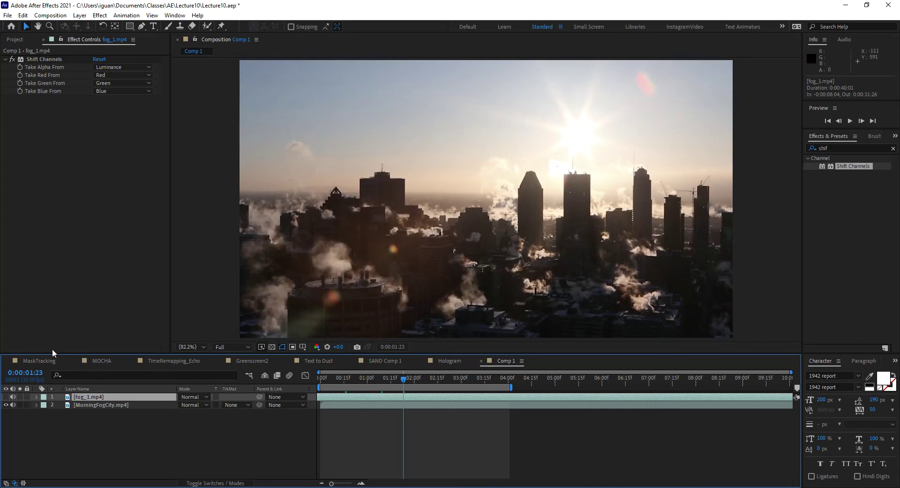
click(6, 396)
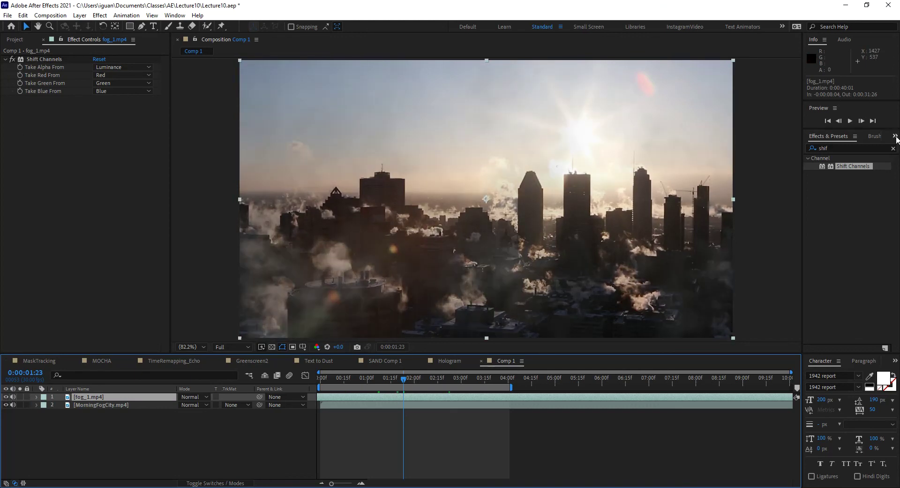
Find the Fill effect and apply it to the fog_1.mp4 layer below Shift Channels
click(848, 148)
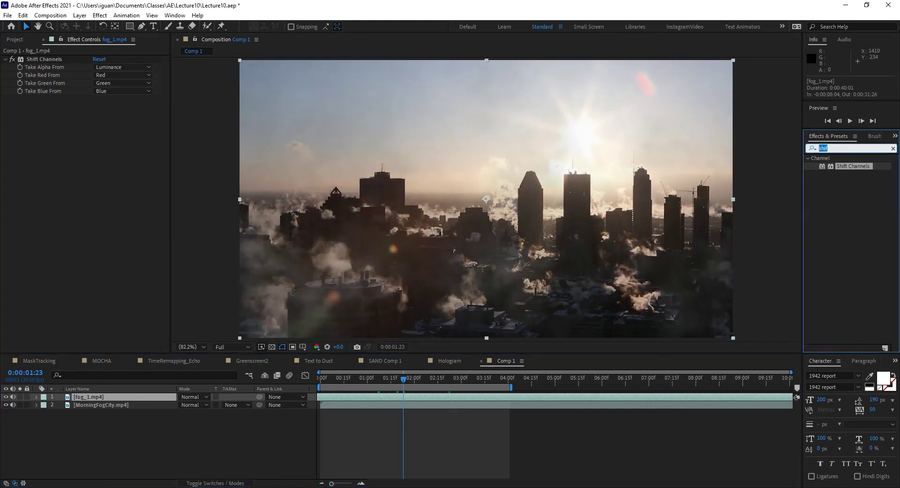
text(ti)
key(BackSpace)
key(BackSpace)
text(fill)
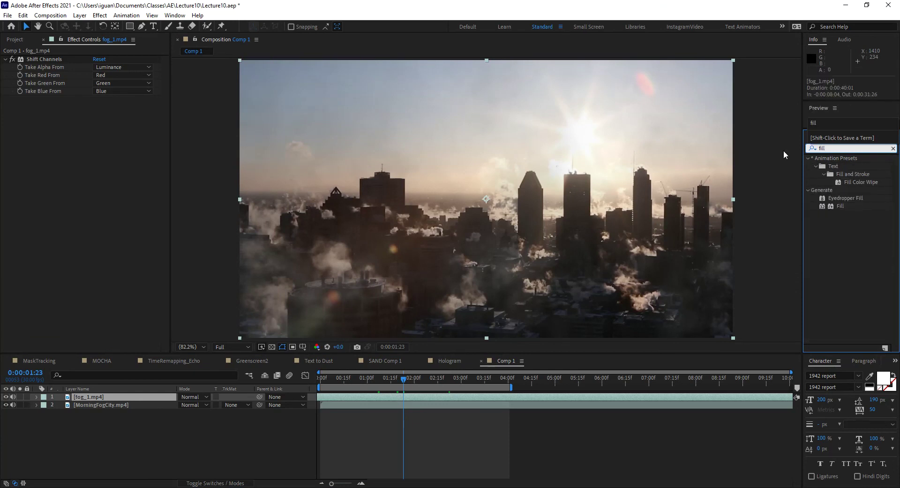
drag(840, 205, 66, 136)
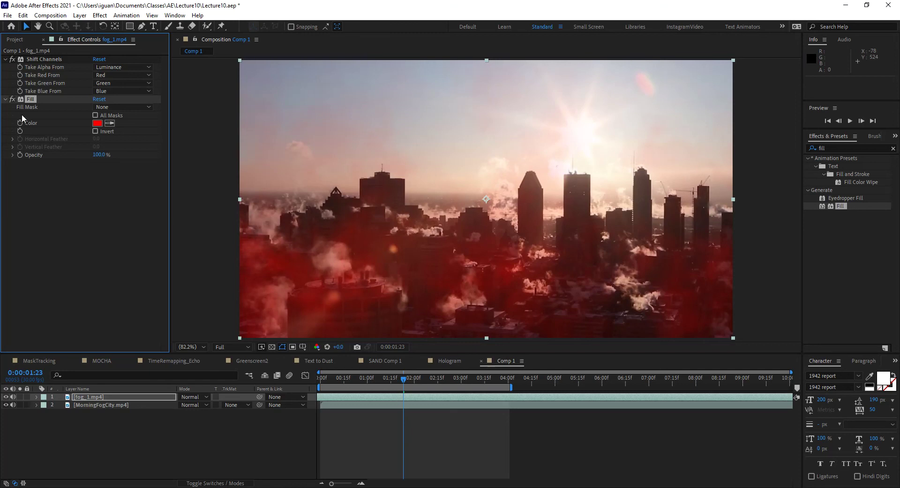
Sample the Fill color from the steam in the city footage with the fog layer hidden, and show the layer again
click(6, 397)
click(7, 397)
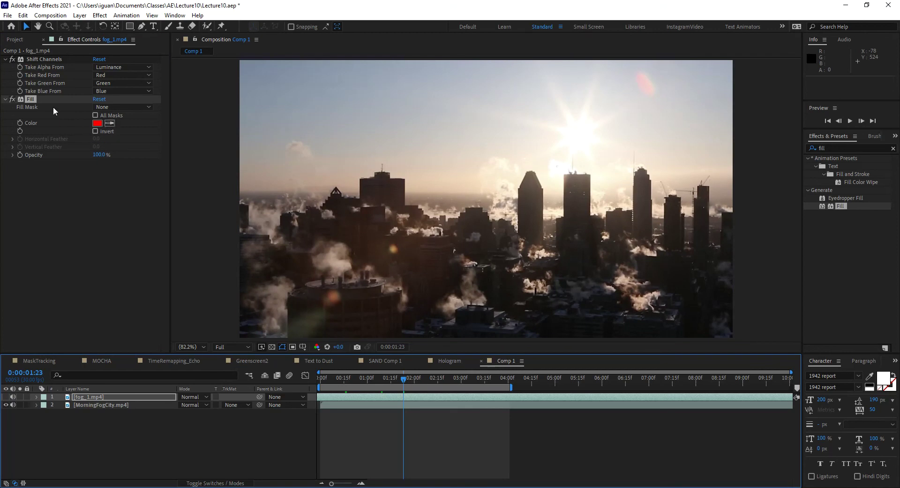
click(110, 123)
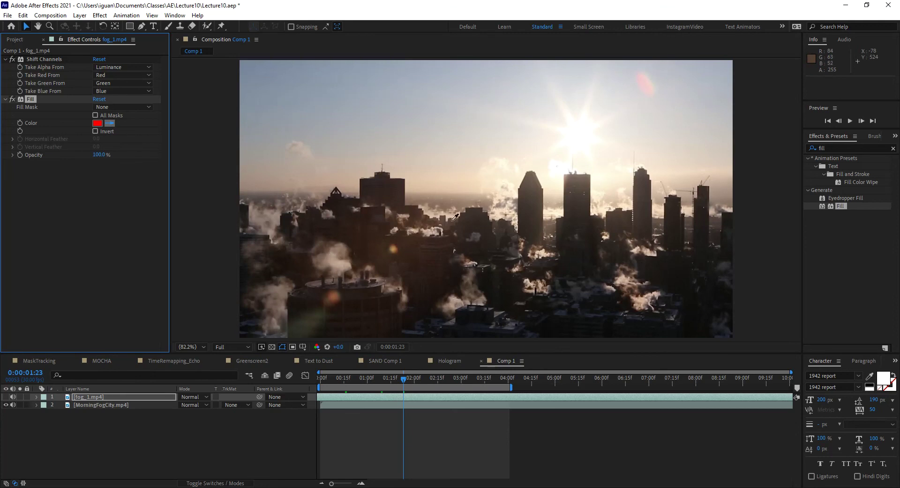
click(333, 258)
click(6, 396)
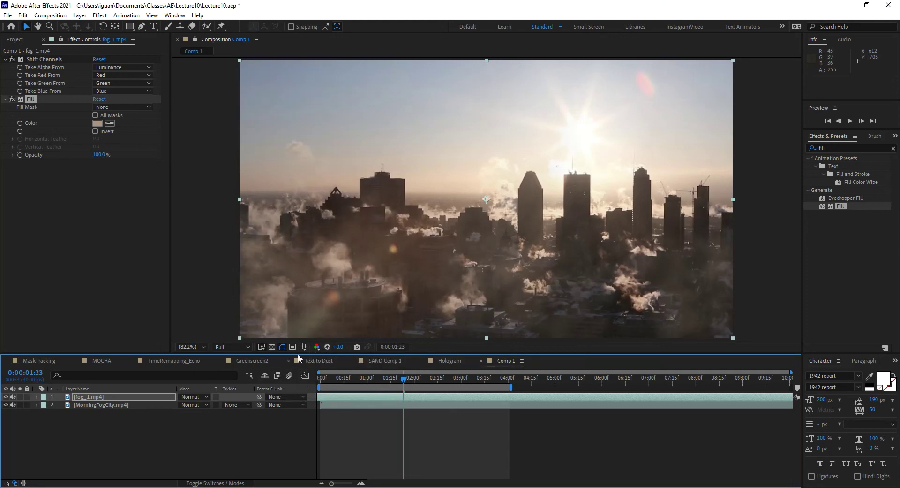
Take a snapshot of the frame, and set fog_1.mp4 to Screen blending with Shift Channels and Fill disabled for comparison
click(359, 348)
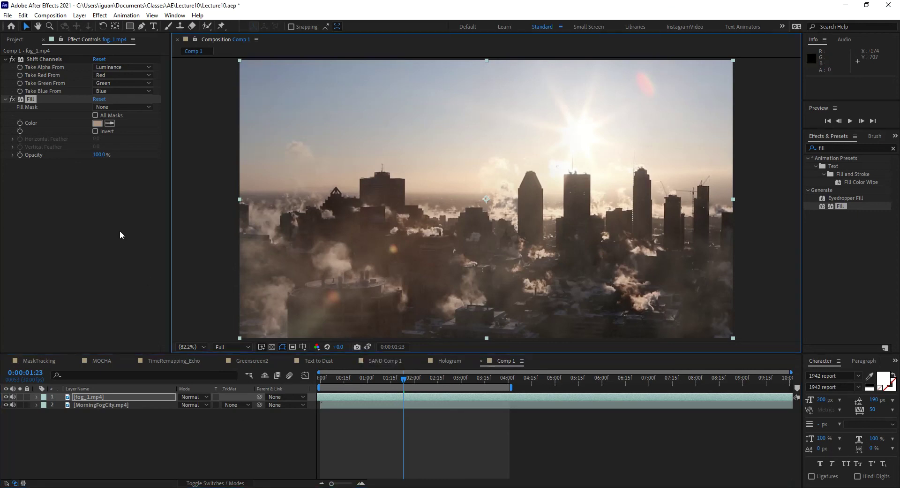
click(13, 59)
click(12, 99)
click(197, 396)
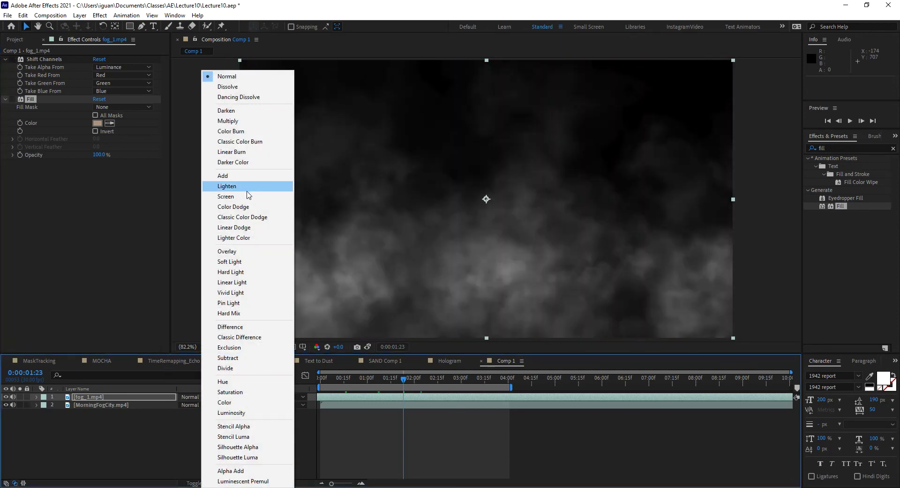
click(249, 197)
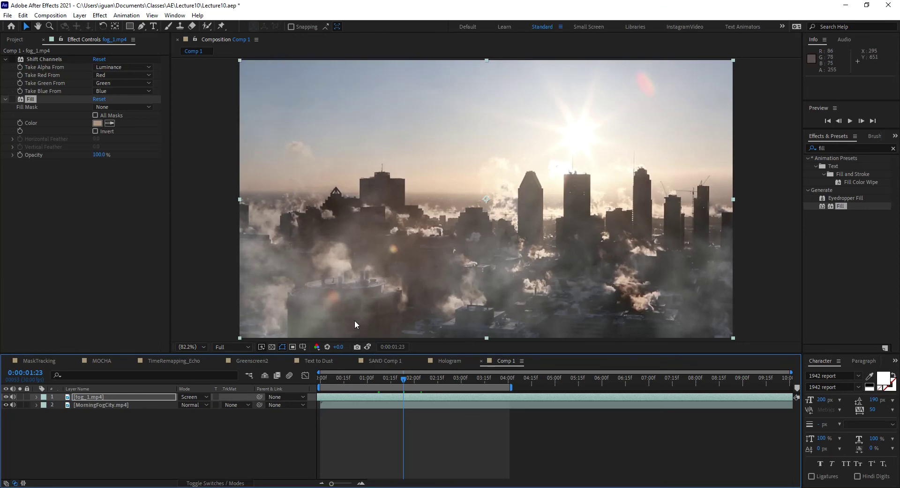
Show the saved snapshot repeatedly to compare the color-filled fog with the Screen-blended fog
click(369, 347)
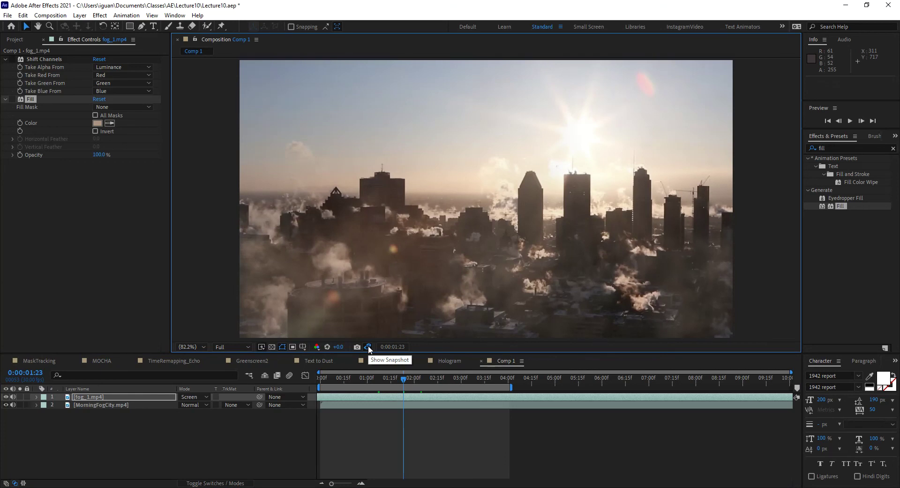
click(369, 348)
click(369, 347)
click(368, 347)
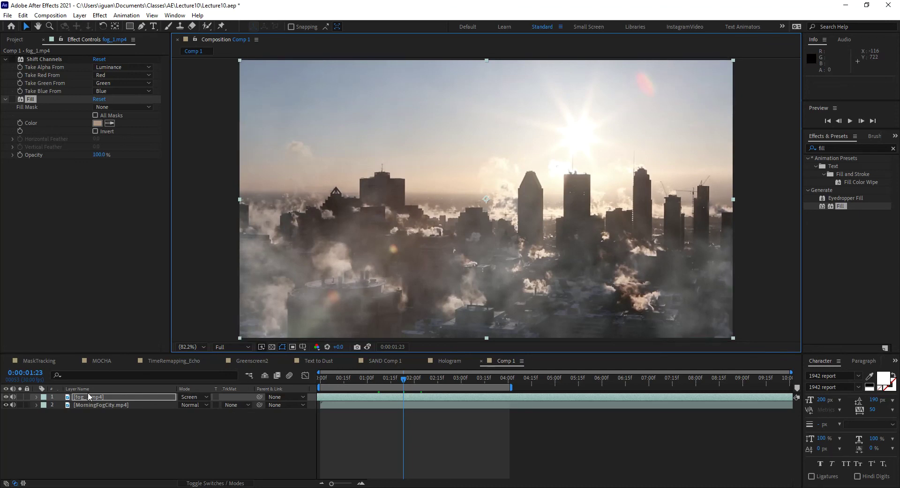
Return fog_1.mp4 to Normal blending with Shift Channels and Fill enabled, and preview the composition
click(185, 396)
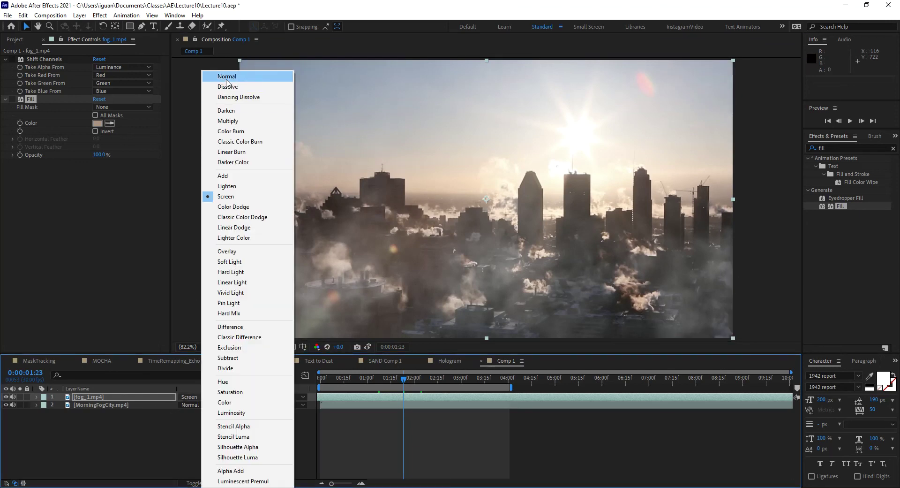
click(230, 76)
click(13, 59)
click(12, 99)
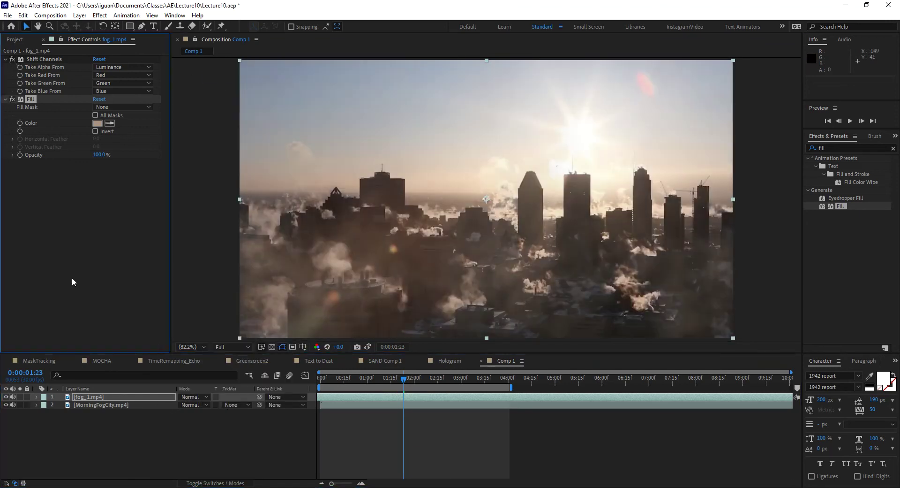
key(space)
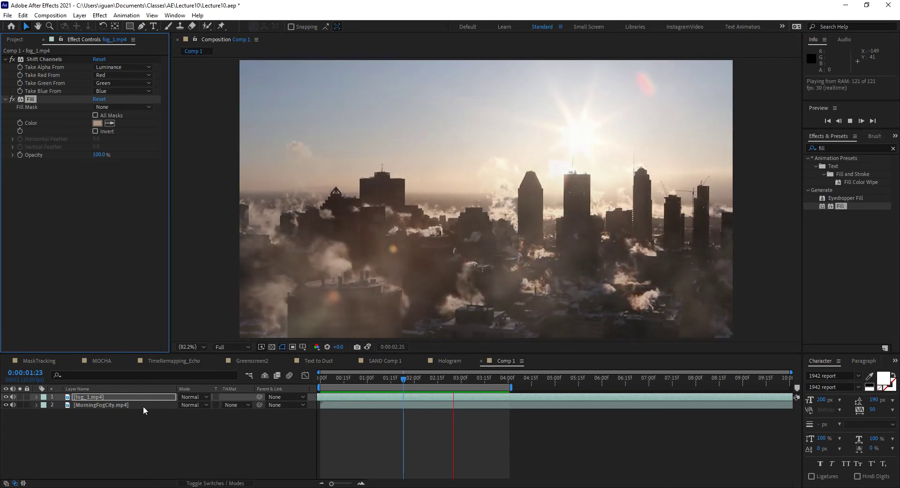
key(space)
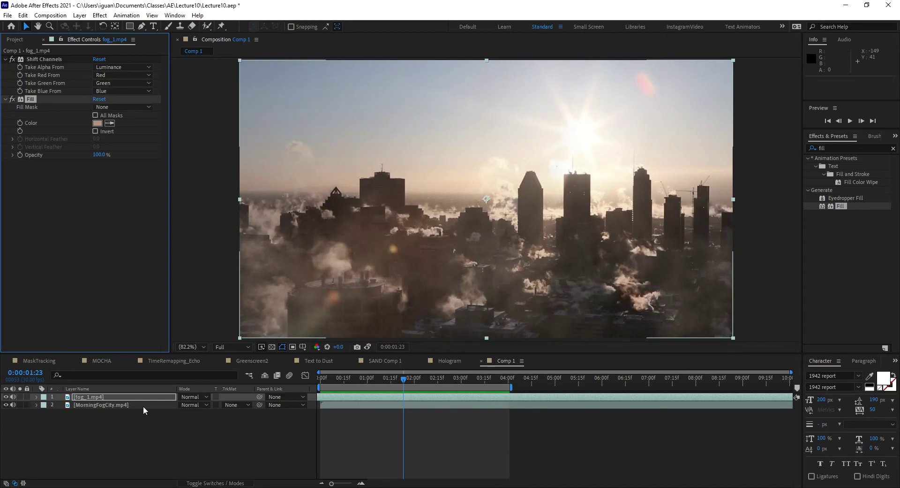